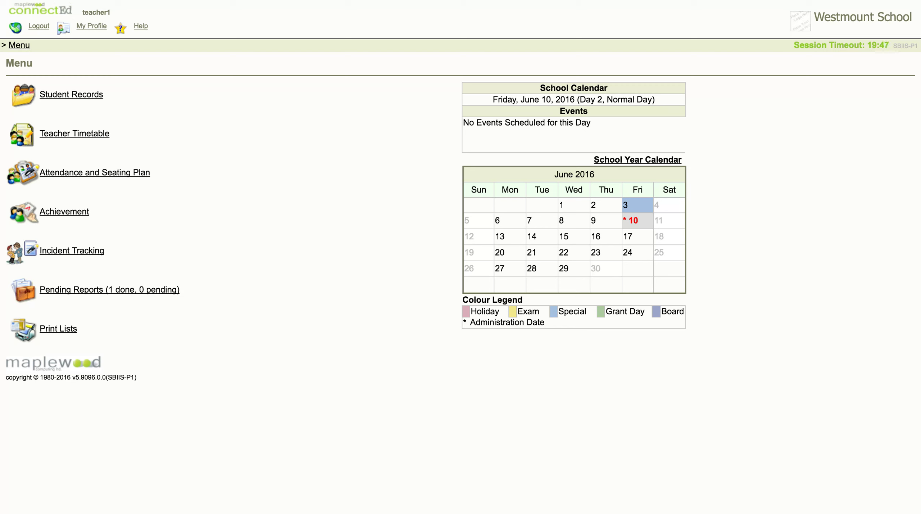
# Open the Achievement section from the ConnectEd main menu.
pyautogui.click(71, 94)
pyautogui.click(64, 211)
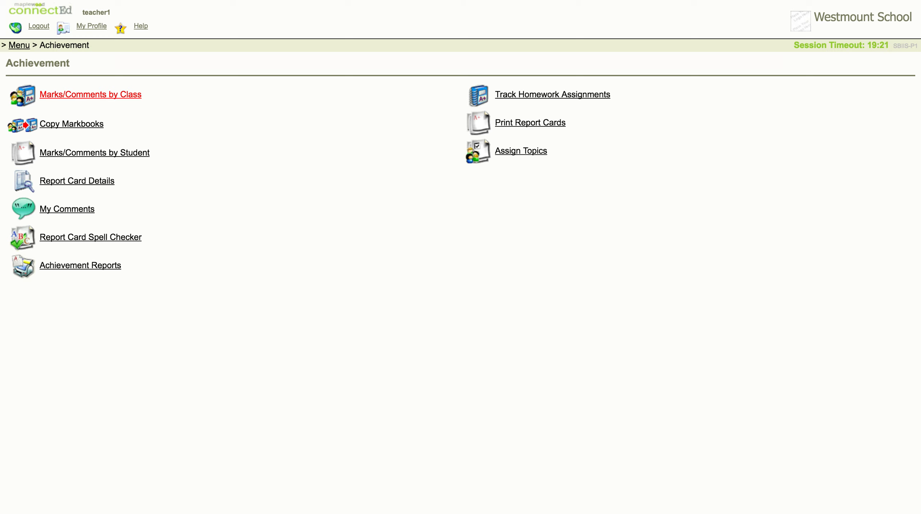
# Open Marks/Comments by Class to load the MAT01j - Math 1 markbook.
pyautogui.click(90, 94)
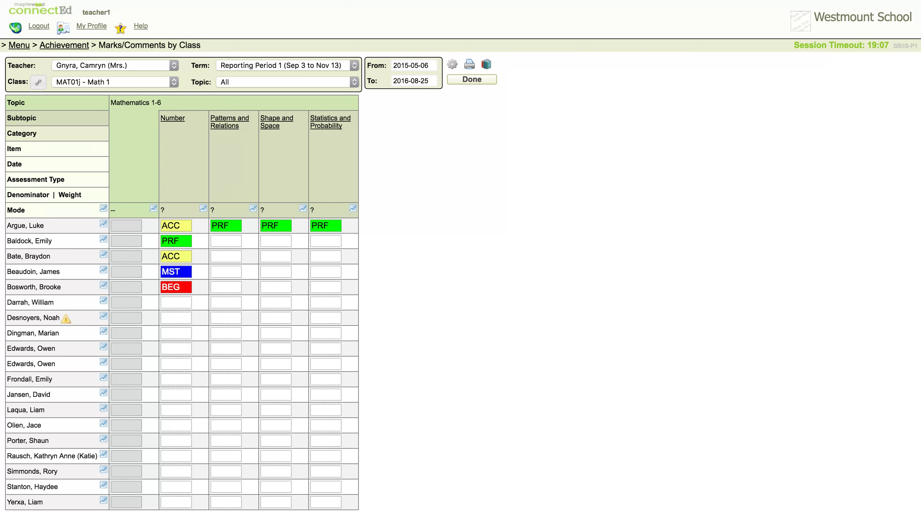
# Change the markbook term to Reporting Period 3 (Apr 4 to Jun 29).
pyautogui.click(284, 65)
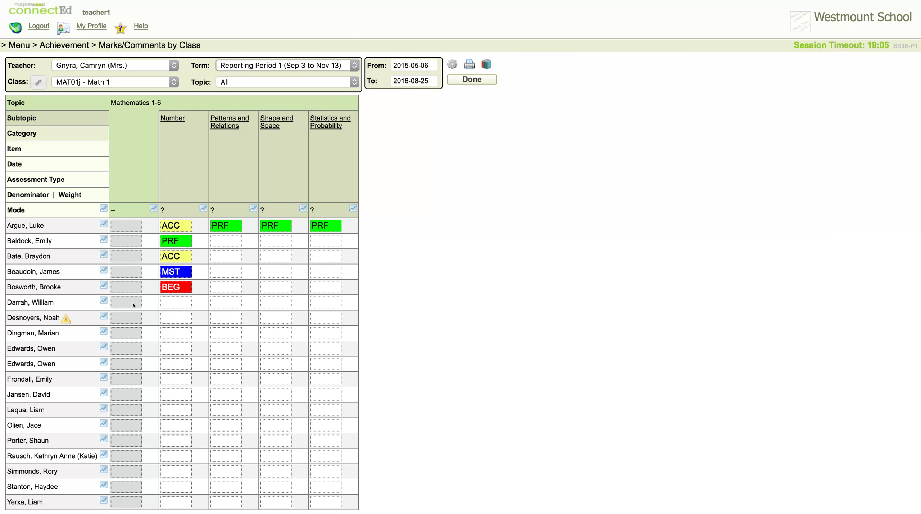
pyautogui.press('Down')
pyautogui.press('Down')
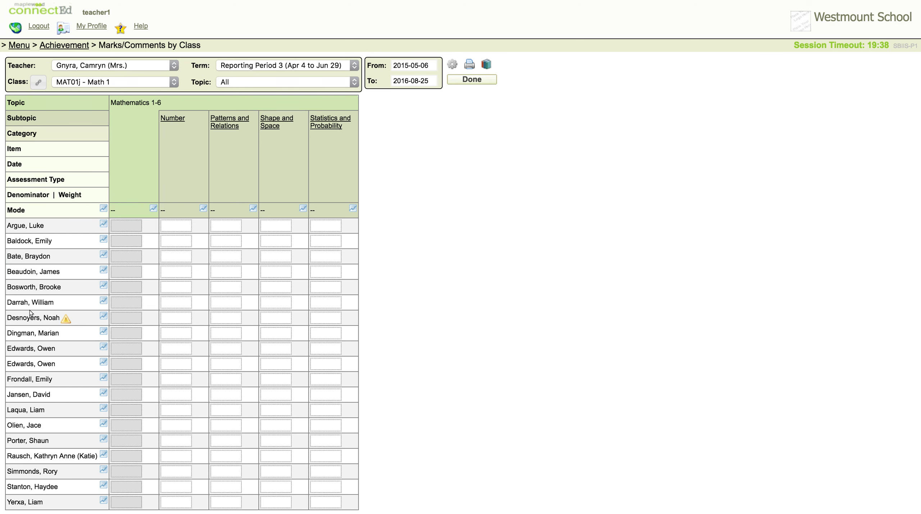
# Scroll the Math 1 markbook down to the Patterns and Relations column.
pyautogui.scroll(-1, 26, 445)
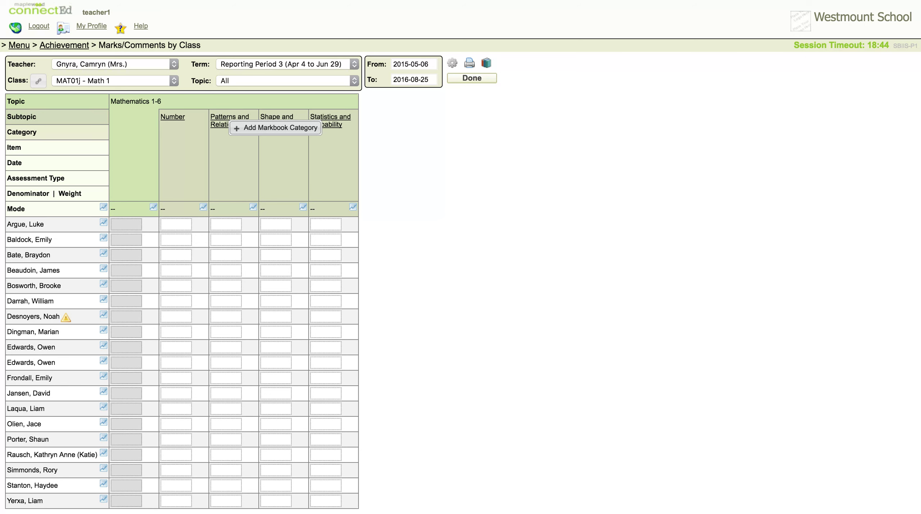
# Add a Patterns and Relations category titled 'Pattern Performance Assessment 1'.
pyautogui.click(276, 127)
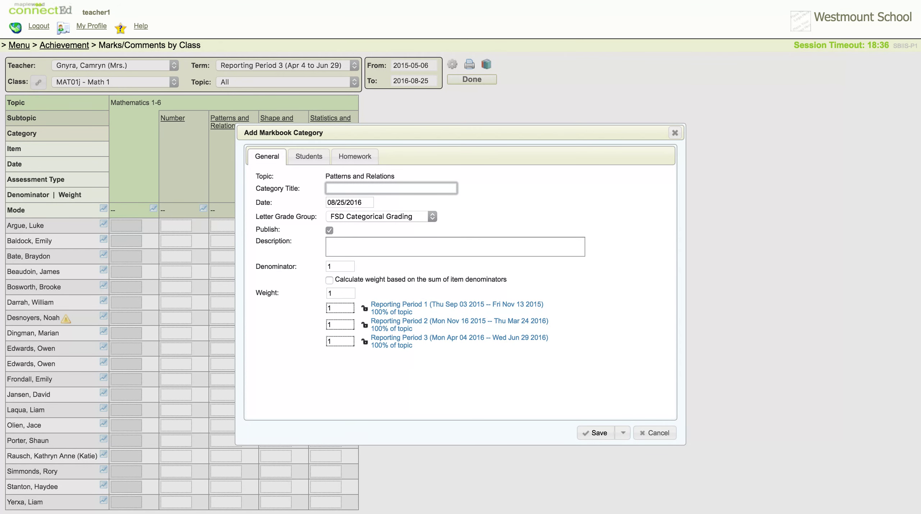
pyautogui.write('Pat')
pyautogui.press('BackSpace')
pyautogui.press('BackSpace')
pyautogui.press('BackSpace')
pyautogui.write('Pattern')
pyautogui.hotkey('ctrl', 'a')
pyautogui.press('Left')
pyautogui.write('Performance Assessment')
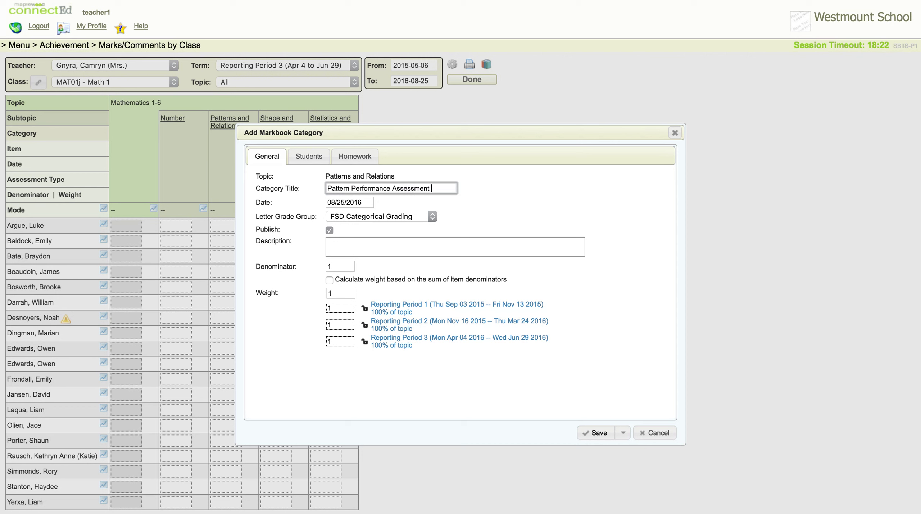
pyautogui.write(' 1')
# Set the category date to 05/09/2016 and leave Publish switched on.
pyautogui.press('Tab')
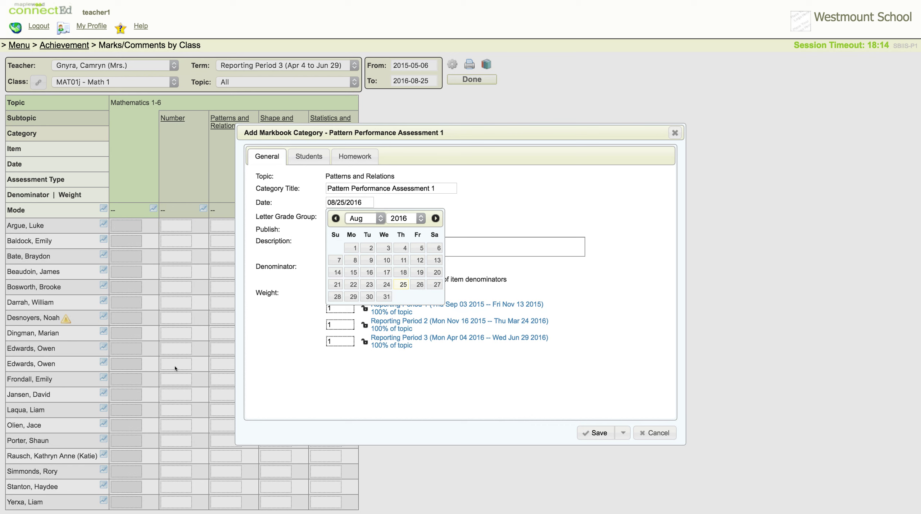
pyautogui.write('05/09/2016')
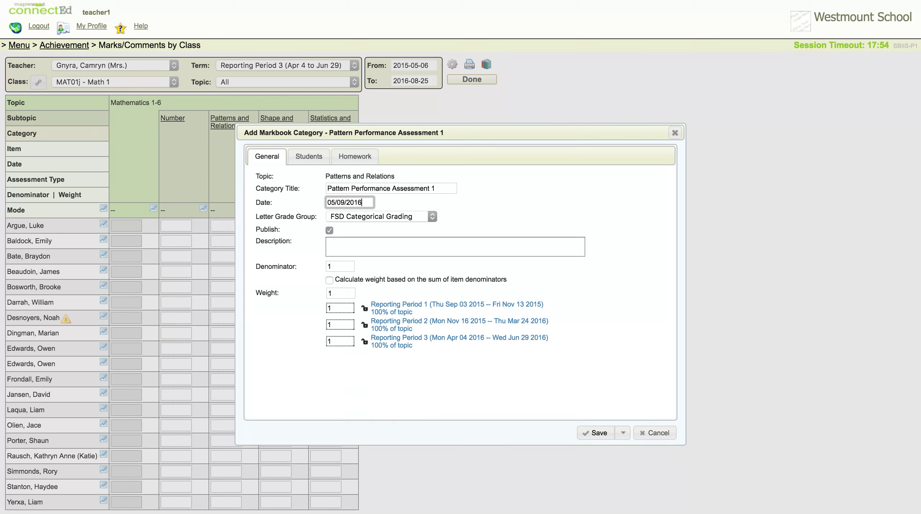
pyautogui.click(164, 373)
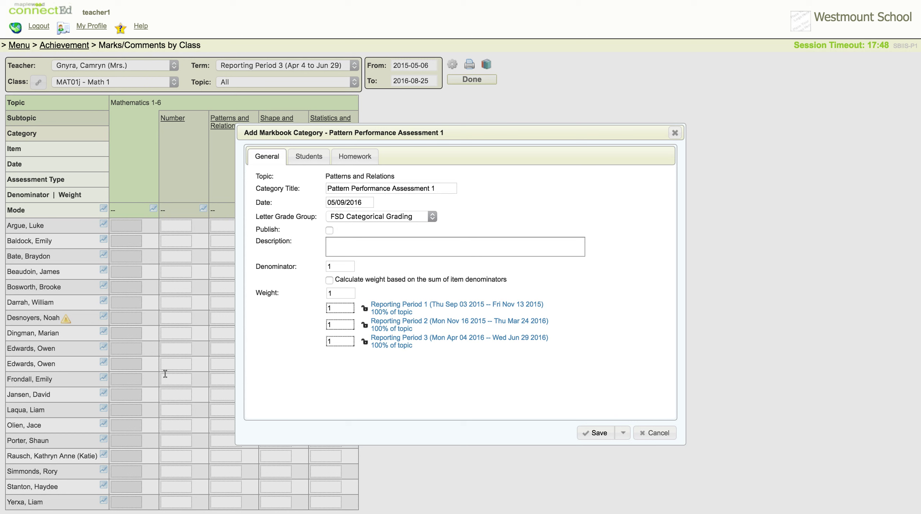
pyautogui.press('space')
pyautogui.press('Tab')
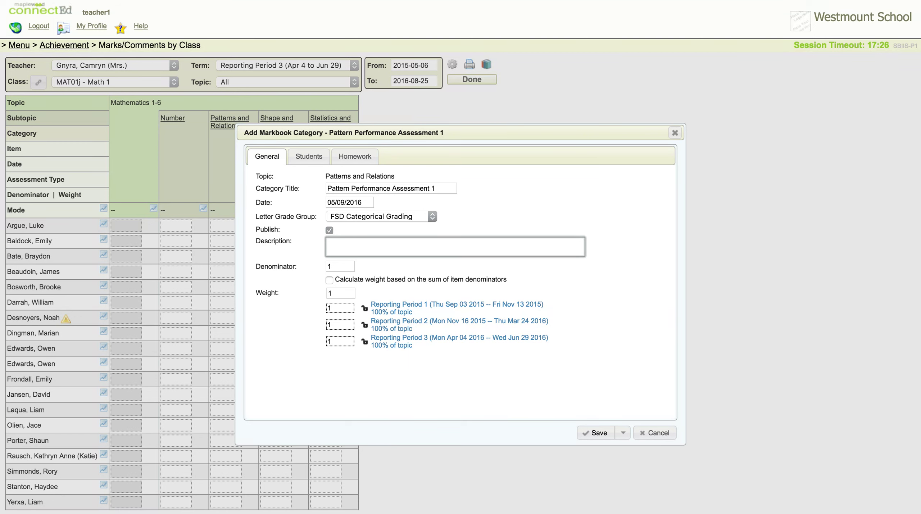
# Save the new column and mark the first student MST and the second PRF.
pyautogui.press('Return')
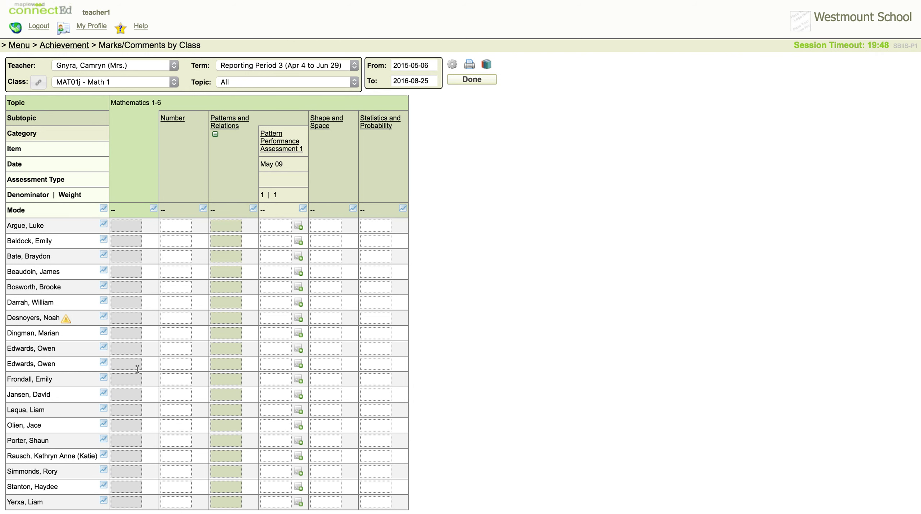
pyautogui.press('Tab')
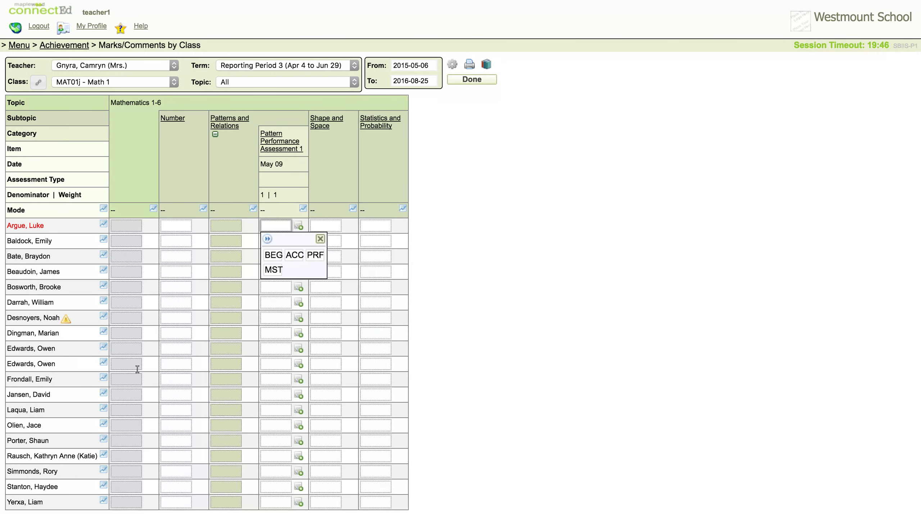
pyautogui.write('MST')
pyautogui.press('Tab')
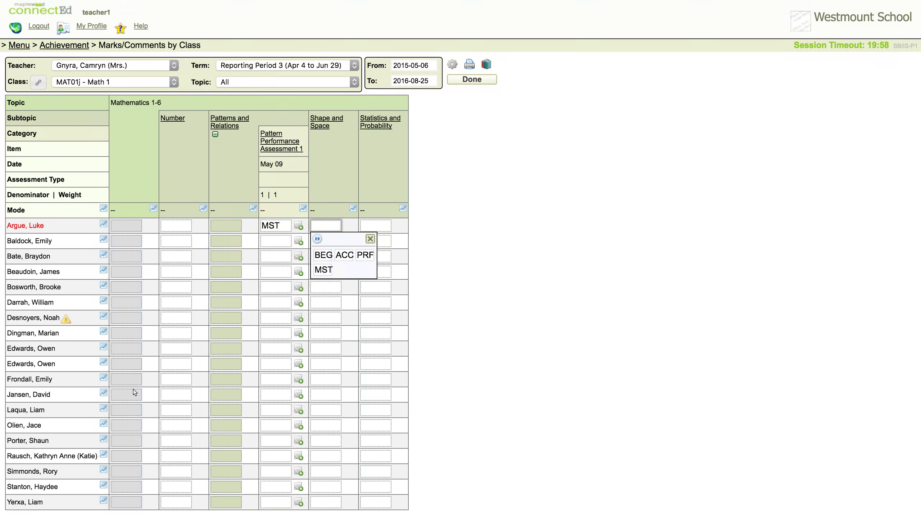
pyautogui.press('Return')
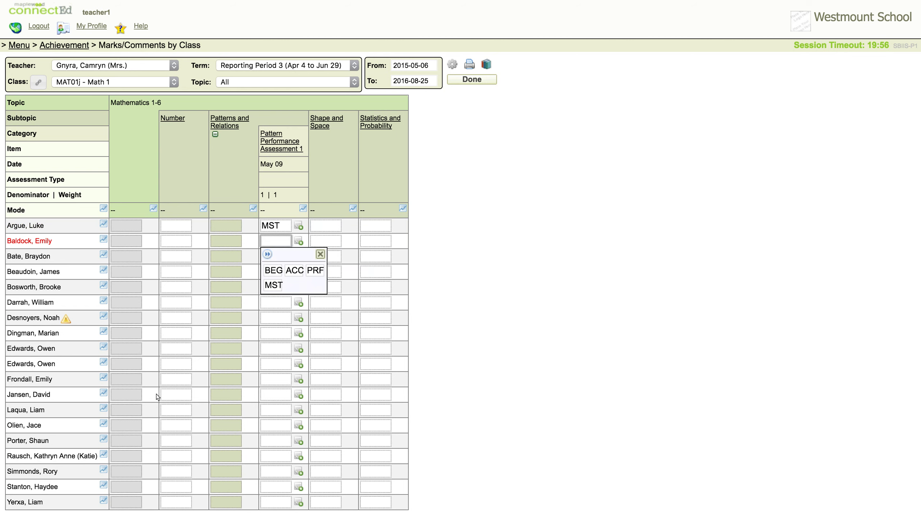
pyautogui.write('PRF')
pyautogui.press('Tab')
pyautogui.click(256, 435)
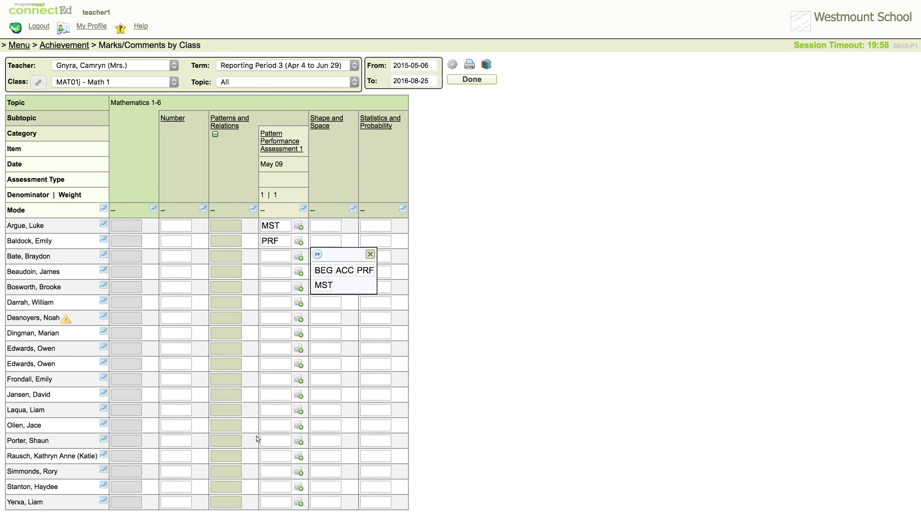